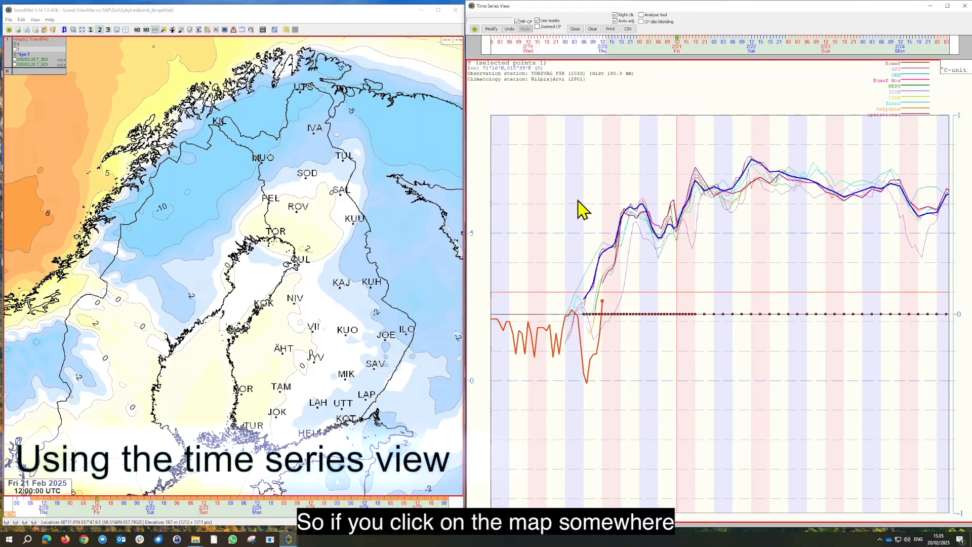
Show the temperature time series for a map point near Karvia Alkkia and zoom its time axis in and out
{"action": "left_click", "coordinate": [320, 224]}
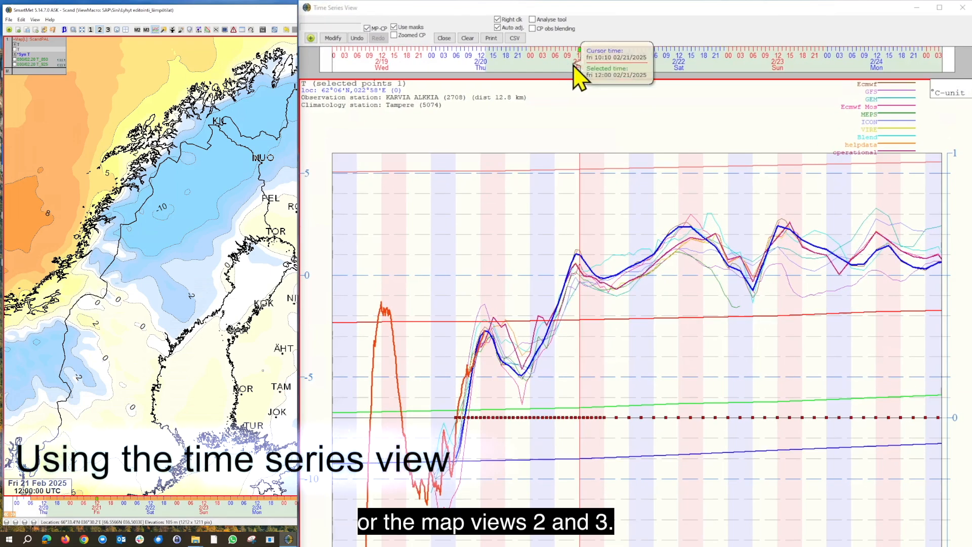
{"action": "scroll", "coordinate": [574, 66], "scroll_direction": "up", "scroll_amount": 3}
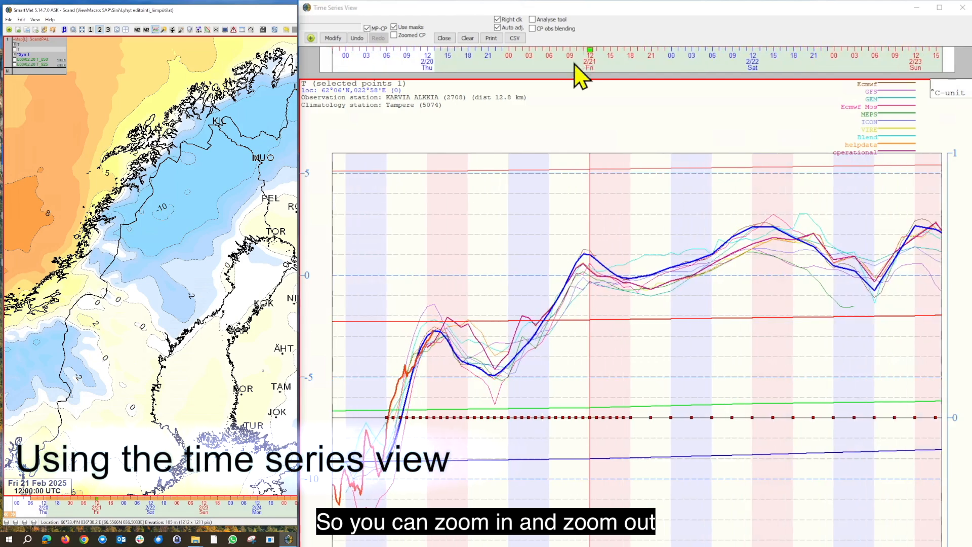
{"action": "scroll", "coordinate": [574, 65], "scroll_direction": "down", "scroll_amount": 3}
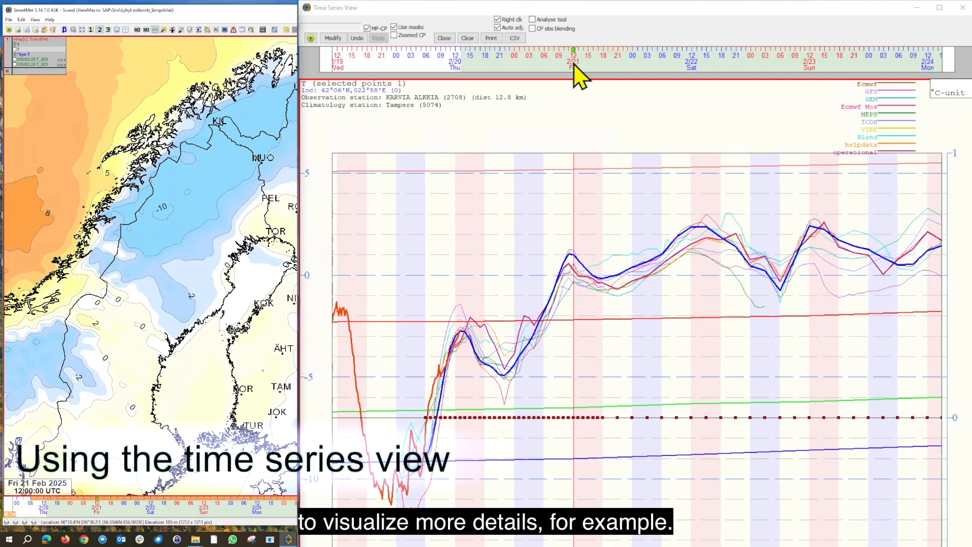
{"action": "scroll", "coordinate": [576, 65], "scroll_direction": "down", "scroll_amount": 2}
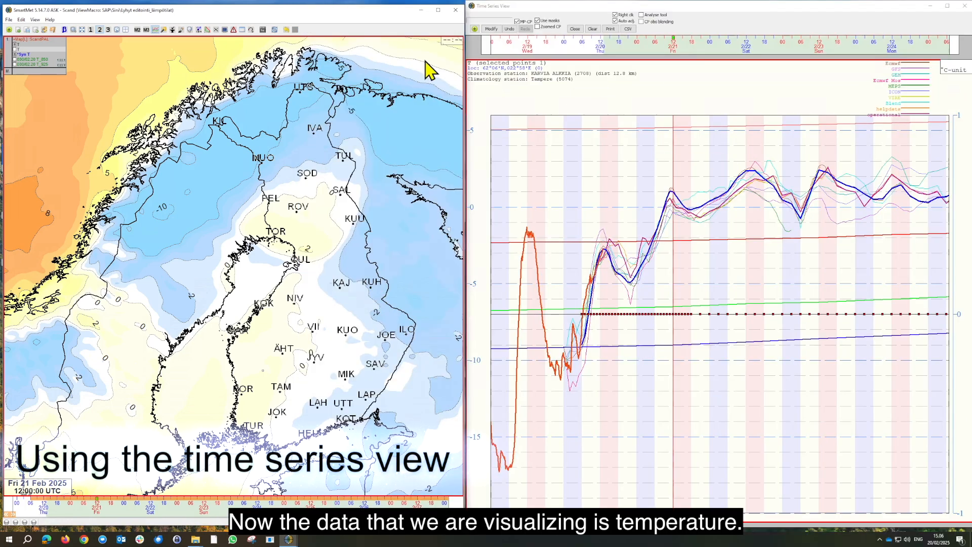
Add ECMWF pinta temperature as a second chart in the time series view, and remove that chart again
{"action": "right_click", "coordinate": [471, 57]}
{"action": "mouse_move", "coordinate": [504, 60]}
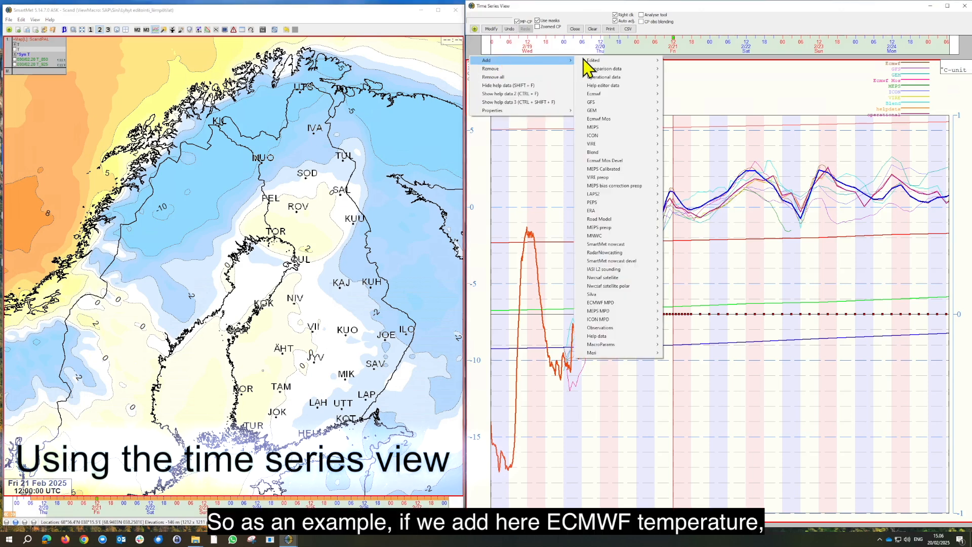
{"action": "mouse_move", "coordinate": [646, 95]}
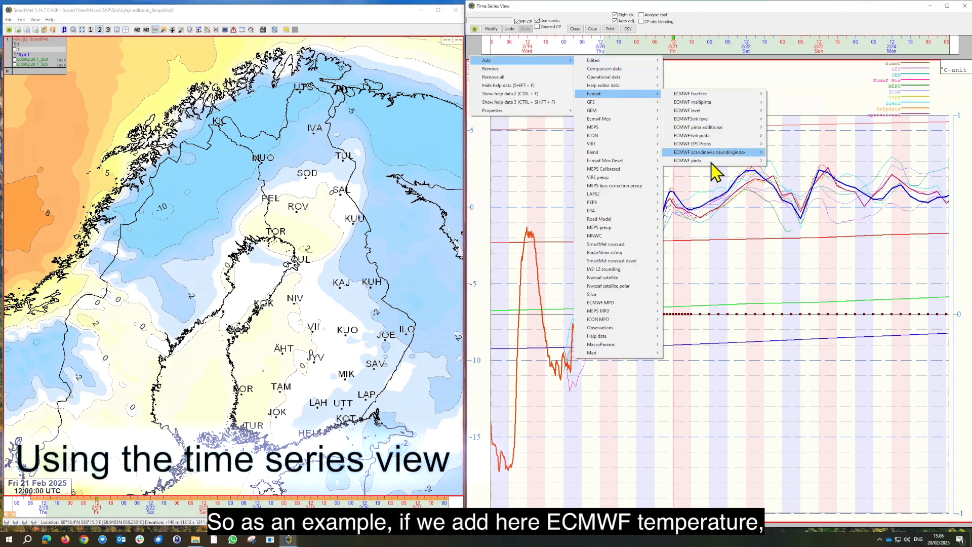
{"action": "mouse_move", "coordinate": [765, 162]}
{"action": "left_click", "coordinate": [797, 502]}
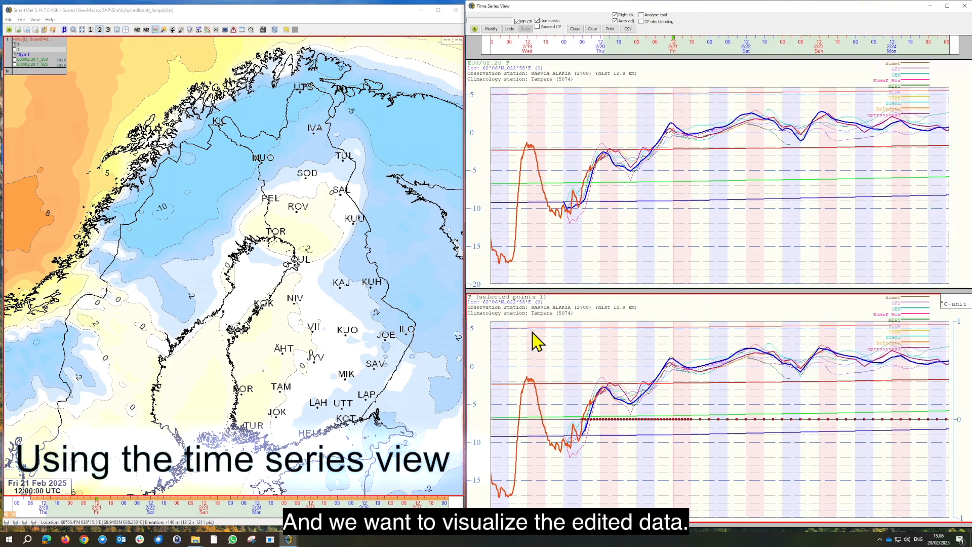
{"action": "right_click", "coordinate": [502, 59]}
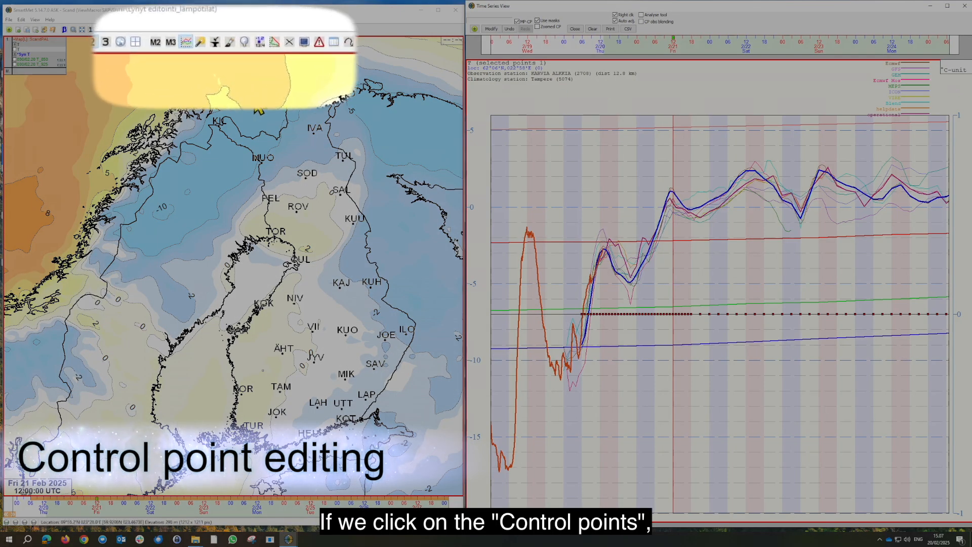
Turn on control point editing and view the time series of the Kuhmo and Kajaani control points
{"action": "left_click", "coordinate": [296, 48]}
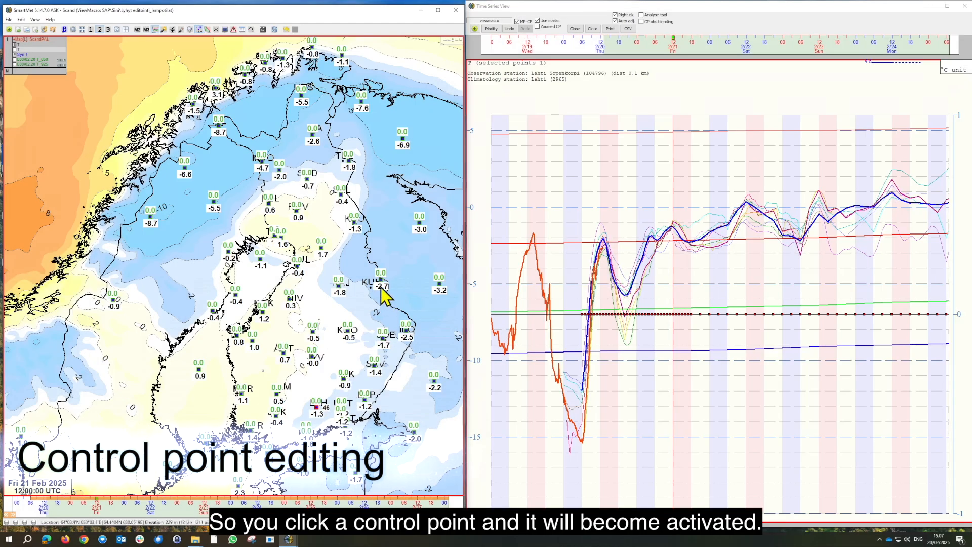
{"action": "left_click", "coordinate": [381, 286]}
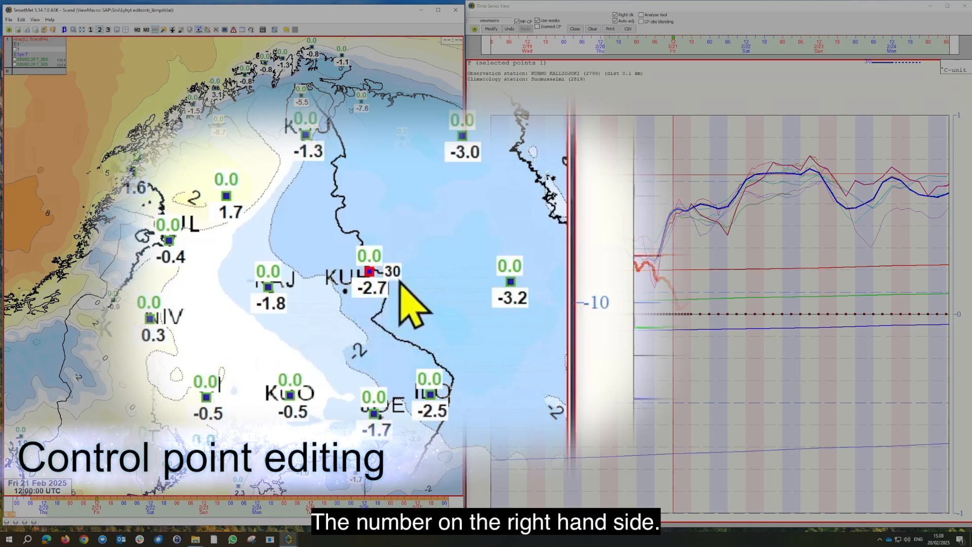
{"action": "left_click", "coordinate": [293, 286]}
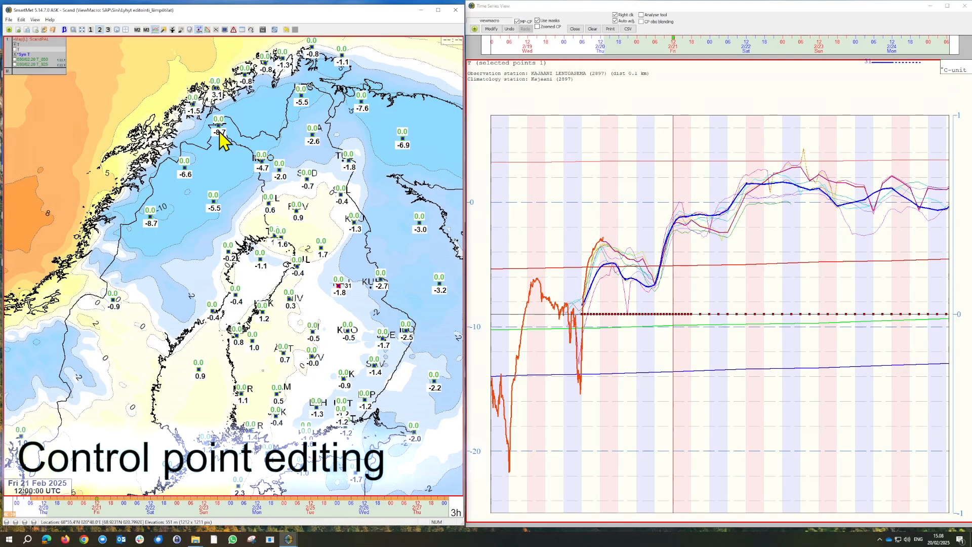
For the Kilpisjärvi control point, set the map time to Sat 22 Feb 2025 00:00 UTC and draw a night temperature curve near -10 °C
{"action": "left_click", "coordinate": [221, 132]}
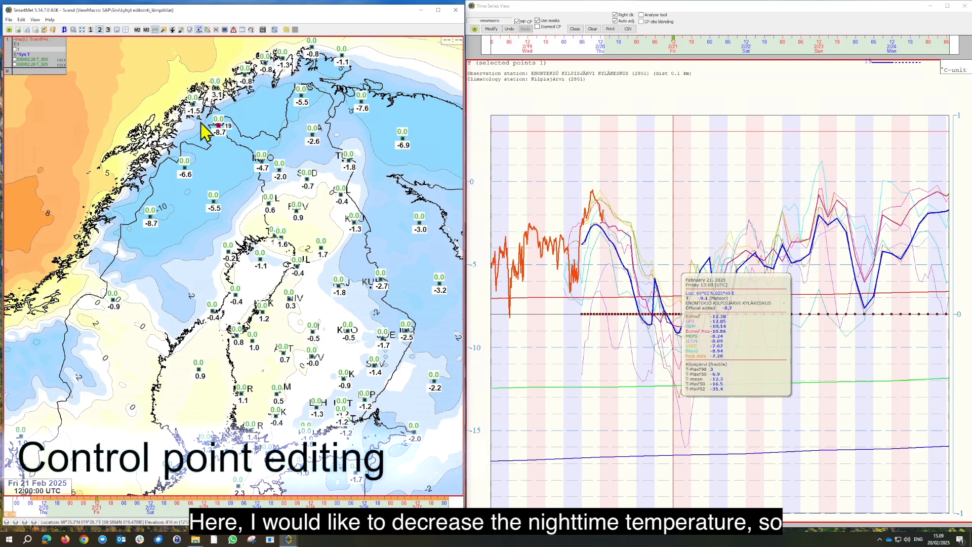
{"action": "left_click", "coordinate": [125, 508]}
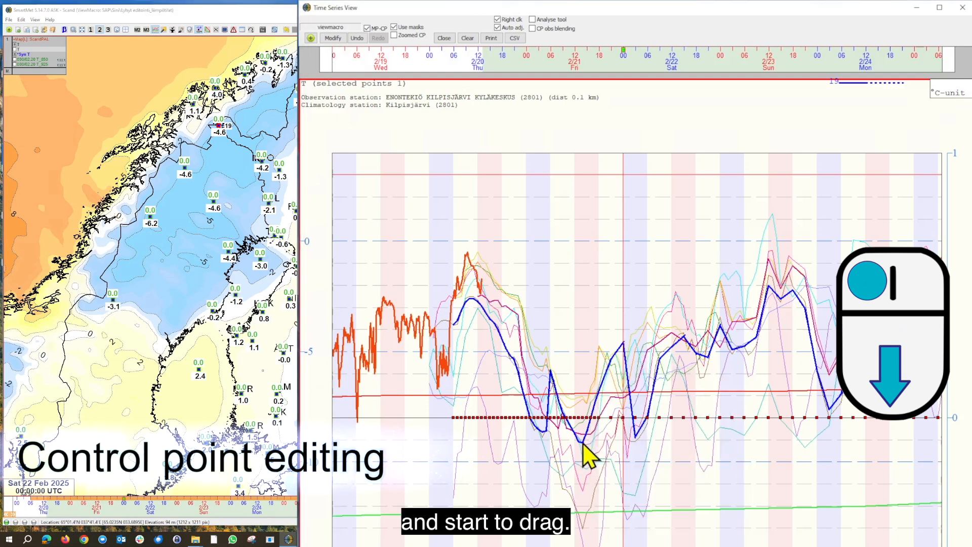
{"action": "mouse_move", "coordinate": [583, 442]}
{"action": "left_mouse_down"}
{"action": "mouse_move", "coordinate": [638, 441]}
{"action": "mouse_move", "coordinate": [584, 466]}
{"action": "mouse_move", "coordinate": [578, 445]}
{"action": "left_mouse_up"}
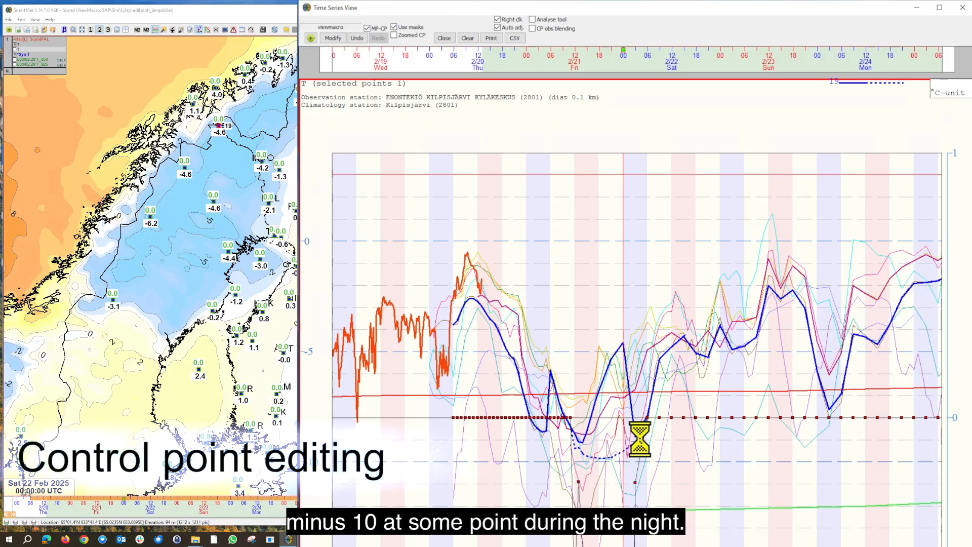
{"action": "left_click_drag", "start_coordinate": [578, 447], "coordinate": [575, 440]}
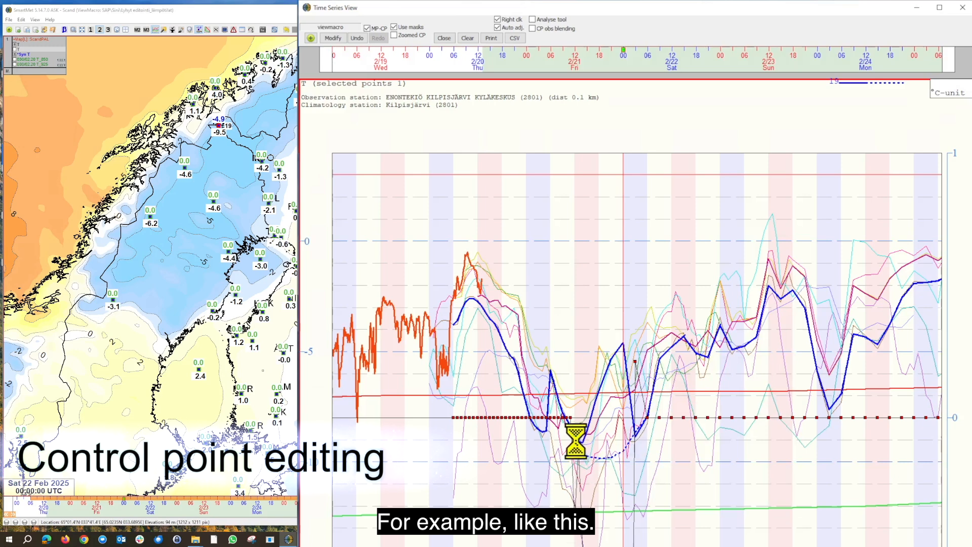
{"action": "mouse_move", "coordinate": [589, 459]}
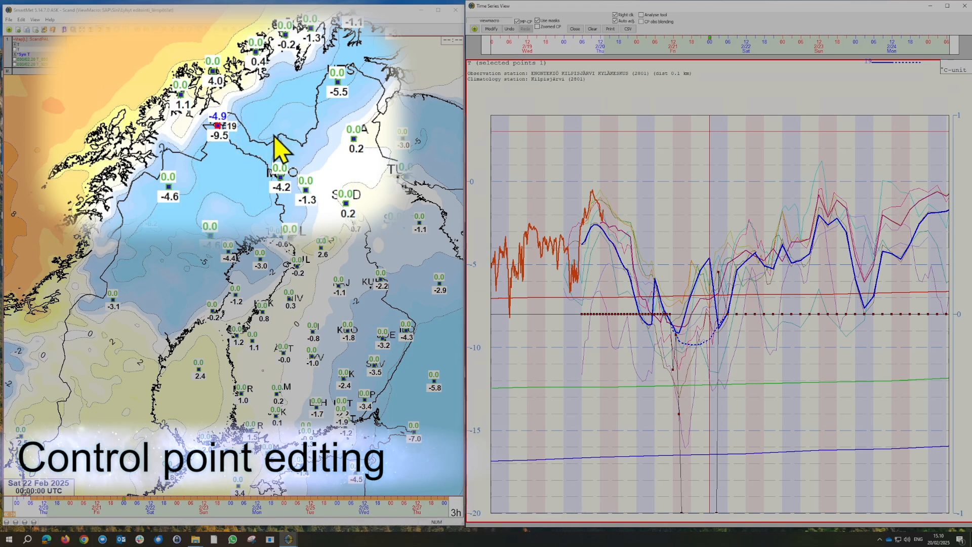
{"action": "mouse_move", "coordinate": [270, 144]}
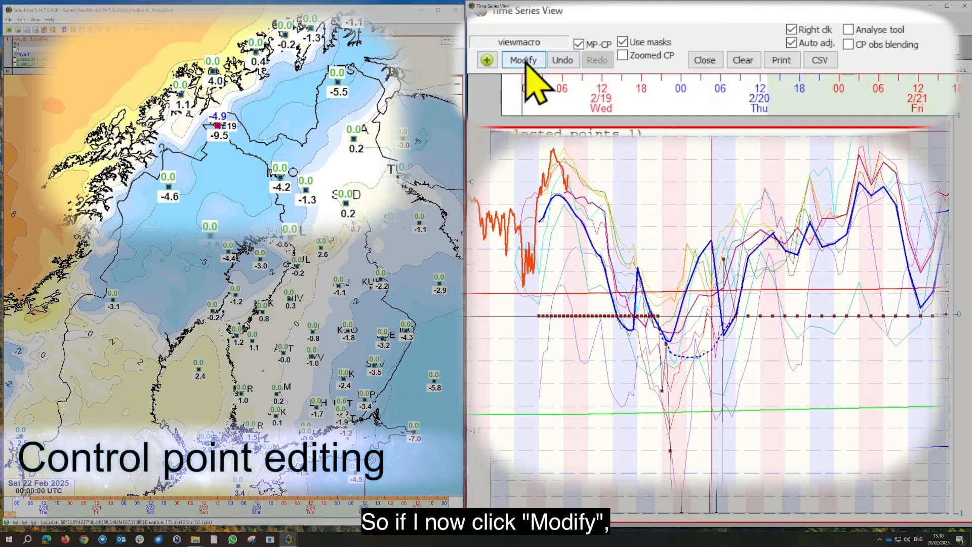
Apply the drawn temperature modification at Kilpisjärvi and clear the remaining correction from the control point
{"action": "left_click", "coordinate": [523, 61]}
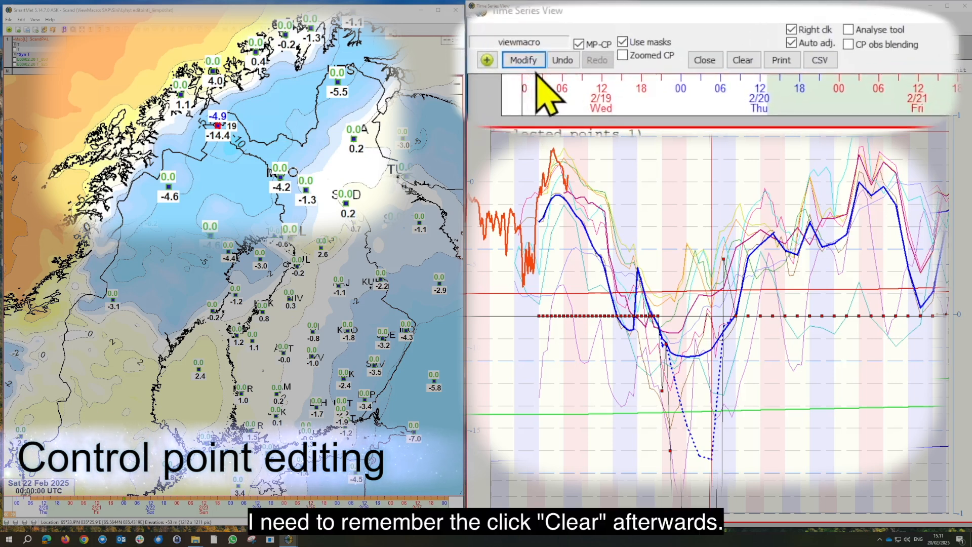
{"action": "left_click", "coordinate": [745, 60]}
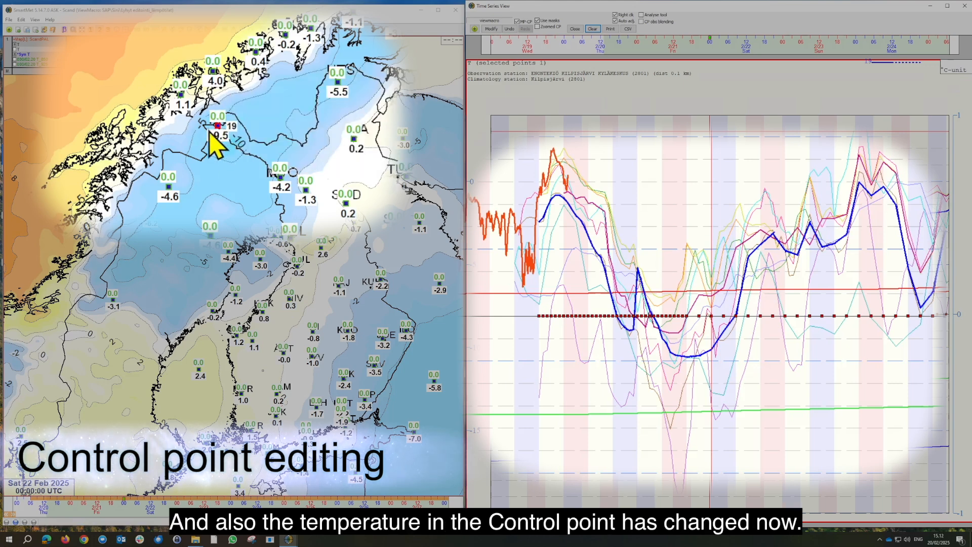
{"action": "mouse_move", "coordinate": [219, 130]}
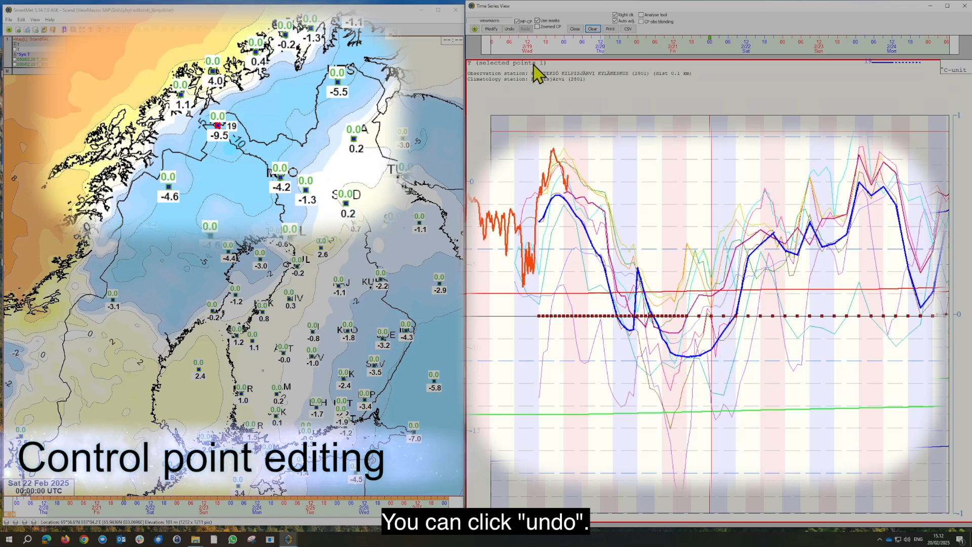
Undo the applied Kilpisjärvi temperature modification and redo it
{"action": "left_click", "coordinate": [510, 29]}
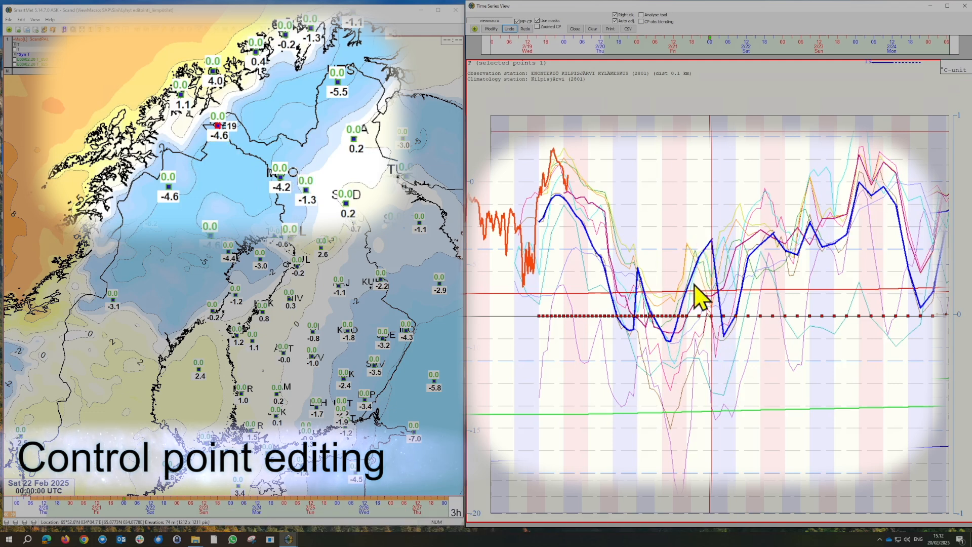
{"action": "left_click", "coordinate": [526, 29]}
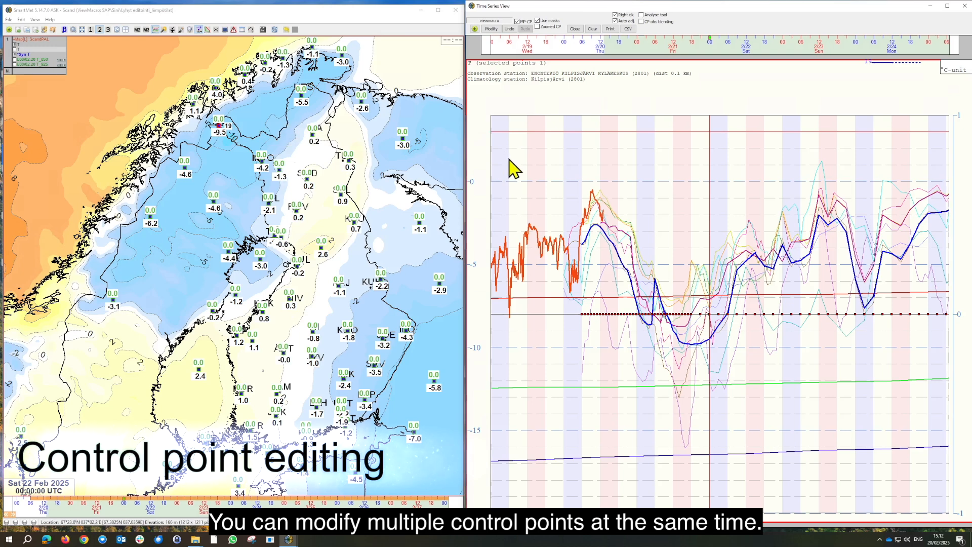
Draw lower Friday temperature curves at the Utsjoki, Ivalo and Kittilä control points, with corrections of about -2.1, -3.1 and -1.9 °C
{"action": "left_click", "coordinate": [302, 97]}
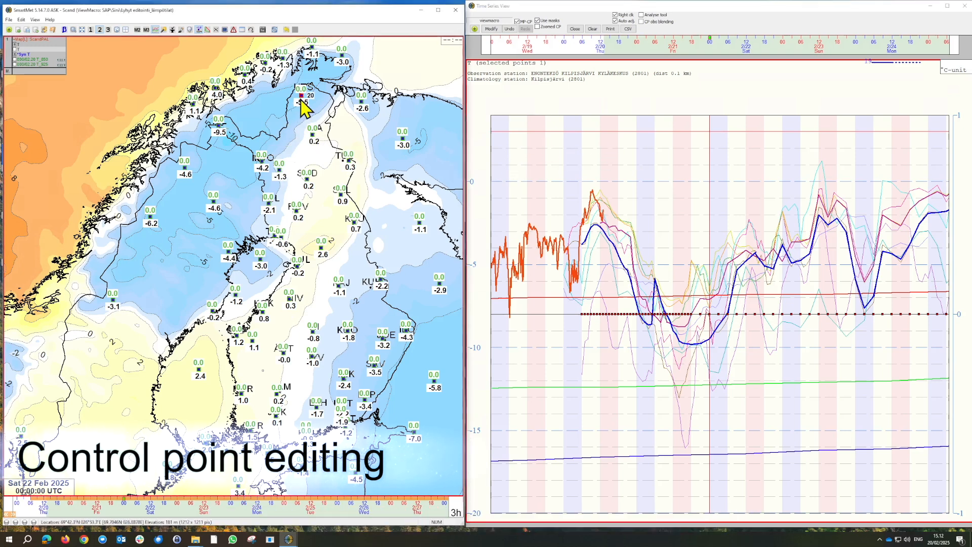
{"action": "mouse_move", "coordinate": [653, 263]}
{"action": "left_mouse_down"}
{"action": "mouse_move", "coordinate": [712, 269]}
{"action": "mouse_move", "coordinate": [651, 267]}
{"action": "mouse_move", "coordinate": [707, 262]}
{"action": "mouse_move", "coordinate": [656, 273]}
{"action": "mouse_move", "coordinate": [705, 261]}
{"action": "mouse_move", "coordinate": [729, 285]}
{"action": "left_mouse_up"}
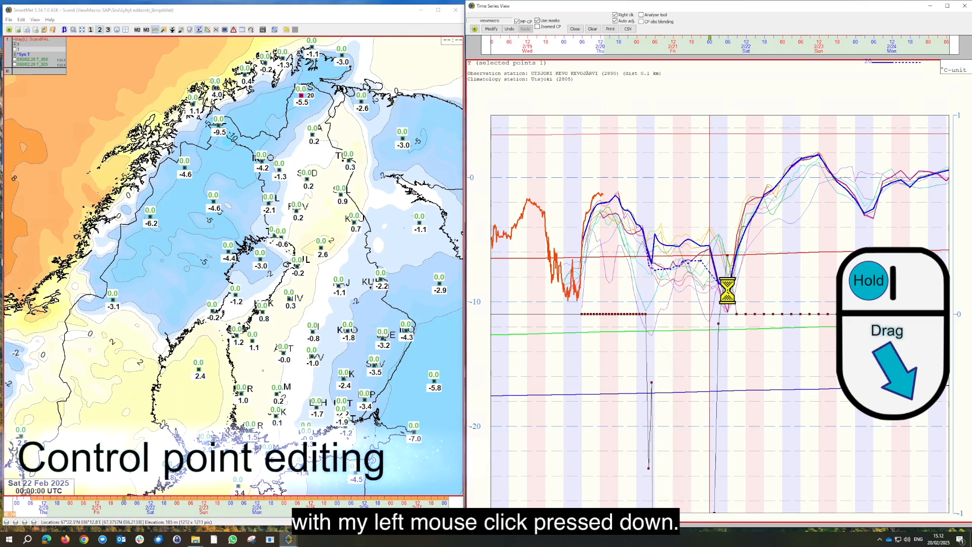
{"action": "left_click", "coordinate": [312, 135]}
{"action": "mouse_move", "coordinate": [667, 249]}
{"action": "left_mouse_down"}
{"action": "mouse_move", "coordinate": [681, 228]}
{"action": "mouse_move", "coordinate": [701, 223]}
{"action": "mouse_move", "coordinate": [723, 260]}
{"action": "left_mouse_up"}
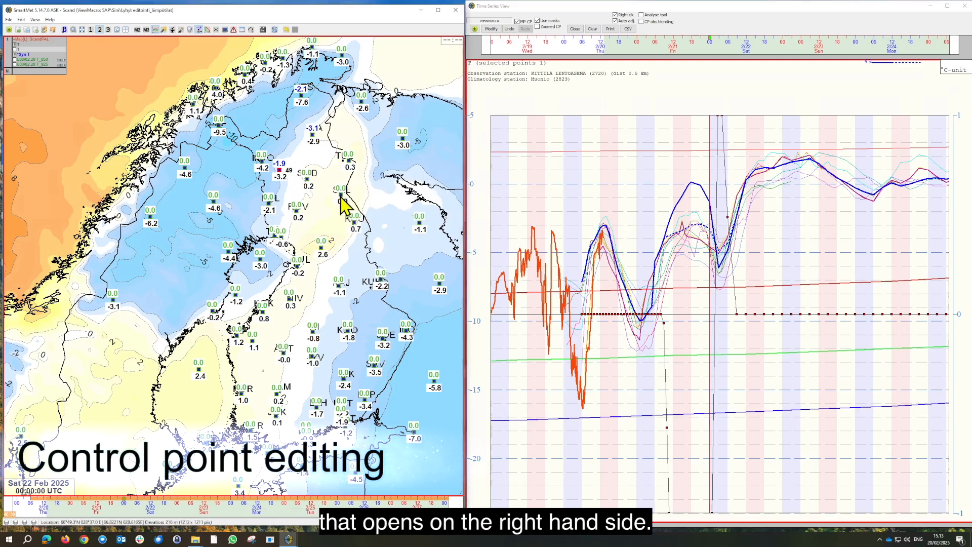
Draw lower Friday temperature curves at the Salla and Pudasjärvi control points, about -2.7 and -3.0 °C, smoothing out the spike in the Pudasjärvi curve
{"action": "left_click", "coordinate": [342, 195]}
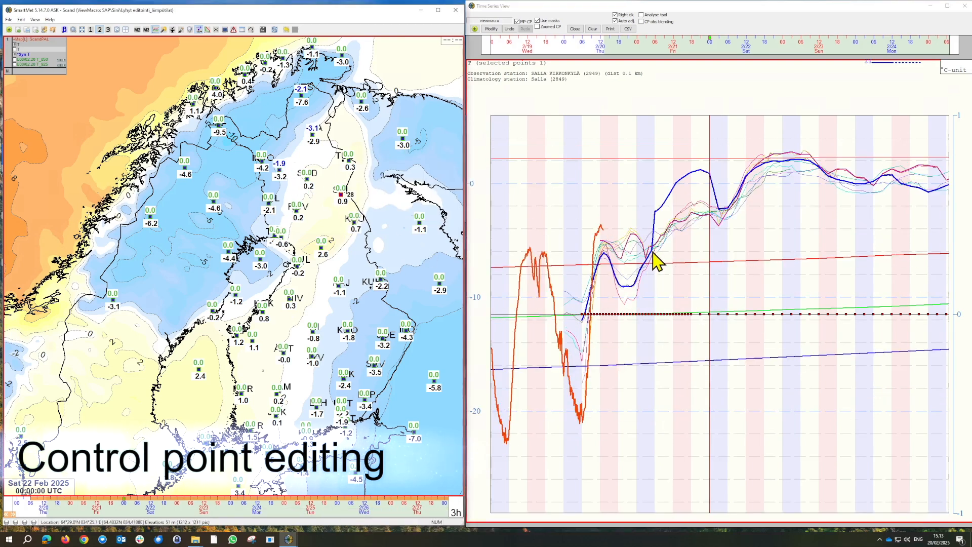
{"action": "mouse_move", "coordinate": [651, 257]}
{"action": "left_mouse_down"}
{"action": "mouse_move", "coordinate": [658, 226]}
{"action": "mouse_move", "coordinate": [686, 208]}
{"action": "mouse_move", "coordinate": [708, 202]}
{"action": "mouse_move", "coordinate": [723, 213]}
{"action": "mouse_move", "coordinate": [656, 222]}
{"action": "mouse_move", "coordinate": [658, 251]}
{"action": "mouse_move", "coordinate": [682, 208]}
{"action": "mouse_move", "coordinate": [715, 201]}
{"action": "mouse_move", "coordinate": [706, 219]}
{"action": "mouse_move", "coordinate": [678, 211]}
{"action": "mouse_move", "coordinate": [706, 206]}
{"action": "mouse_move", "coordinate": [723, 219]}
{"action": "mouse_move", "coordinate": [730, 205]}
{"action": "left_mouse_up"}
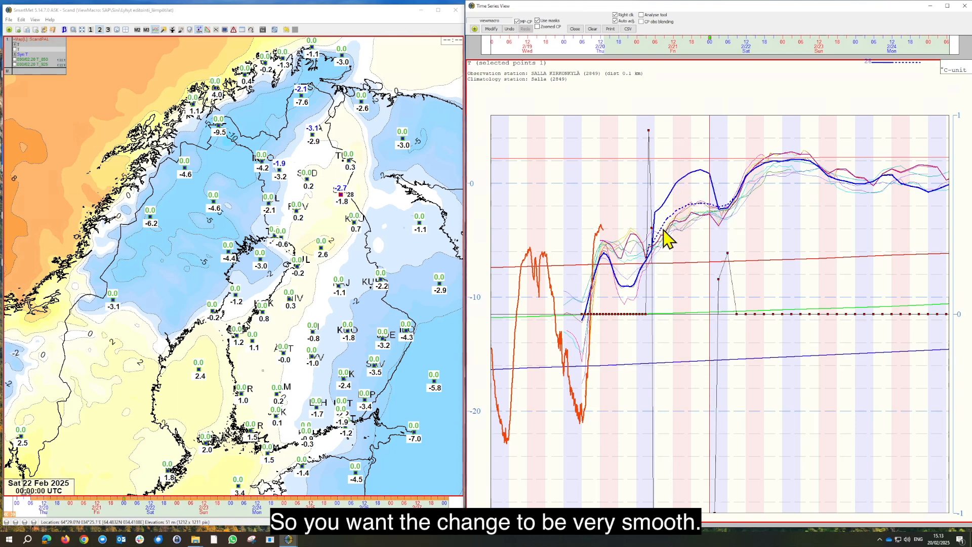
{"action": "left_click", "coordinate": [325, 259]}
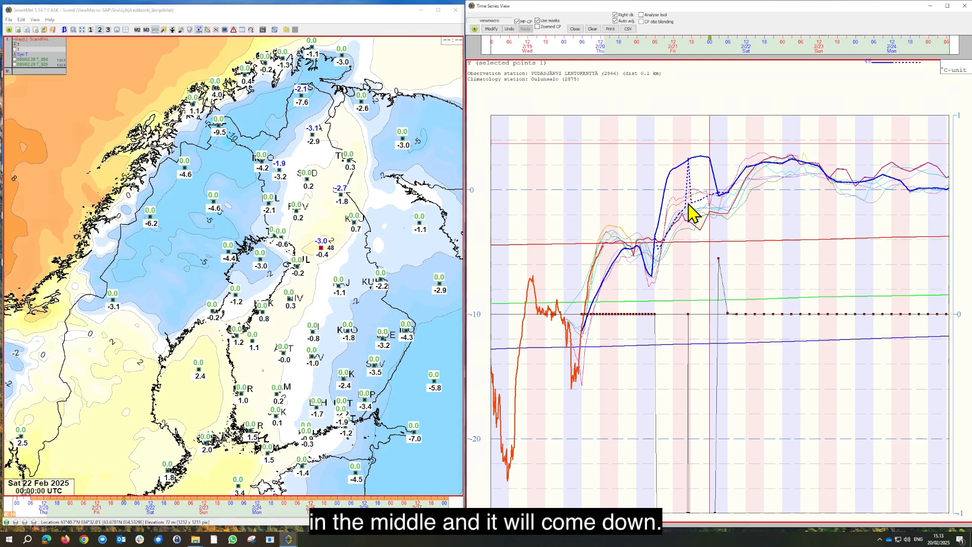
{"action": "left_click", "coordinate": [689, 203]}
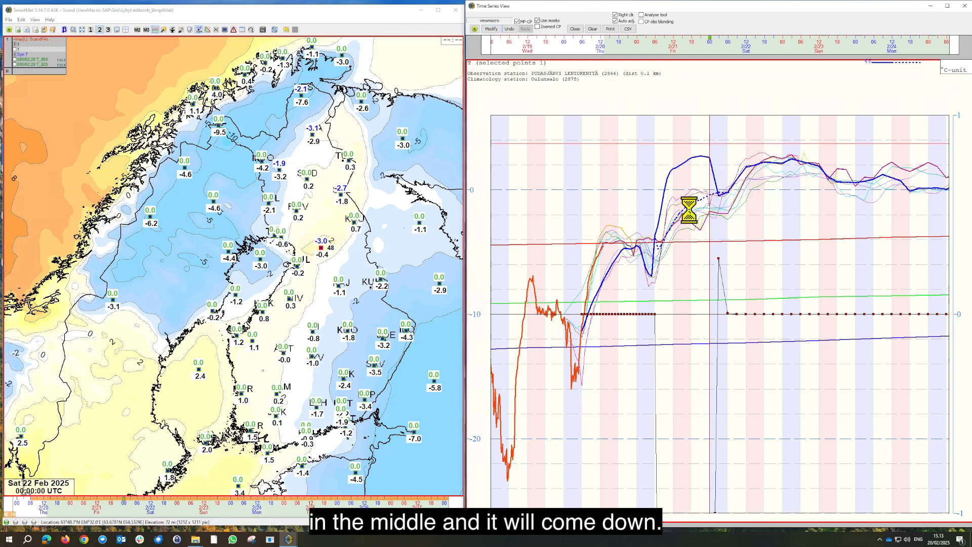
Select the Oulu airport control point and redraw its temperature curve more evenly across Monday 24 February
{"action": "left_click", "coordinate": [297, 266]}
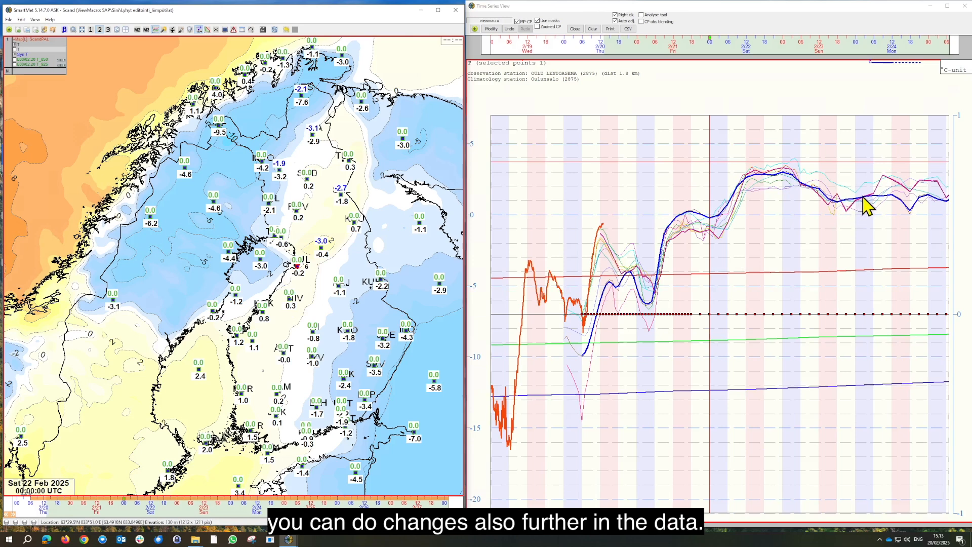
{"action": "mouse_move", "coordinate": [888, 186]}
{"action": "left_mouse_down"}
{"action": "mouse_move", "coordinate": [875, 193]}
{"action": "mouse_move", "coordinate": [944, 198]}
{"action": "mouse_move", "coordinate": [919, 195]}
{"action": "left_mouse_up"}
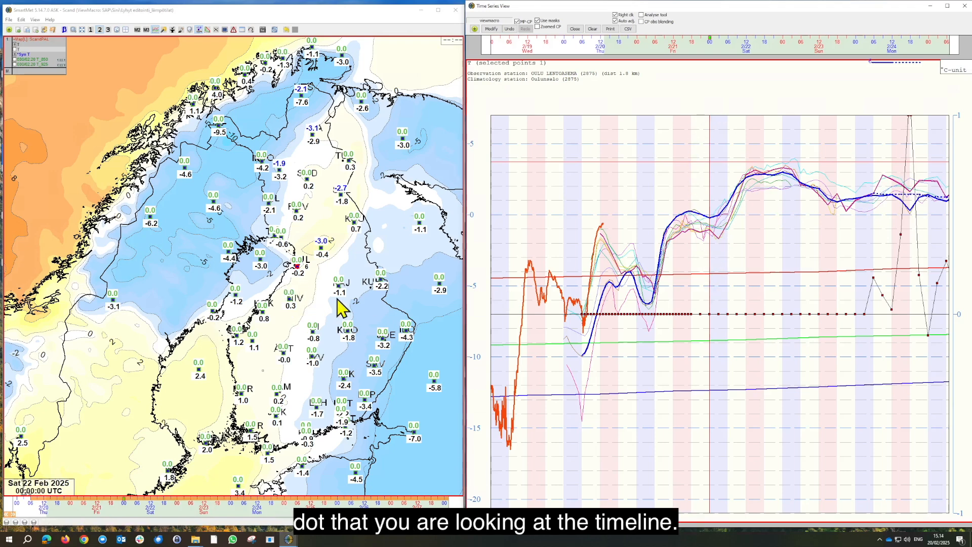
Review the temperature time series at the Viitasaari, Kuopio, Vaasa and Kemi-Tornio control points
{"action": "left_click", "coordinate": [316, 340]}
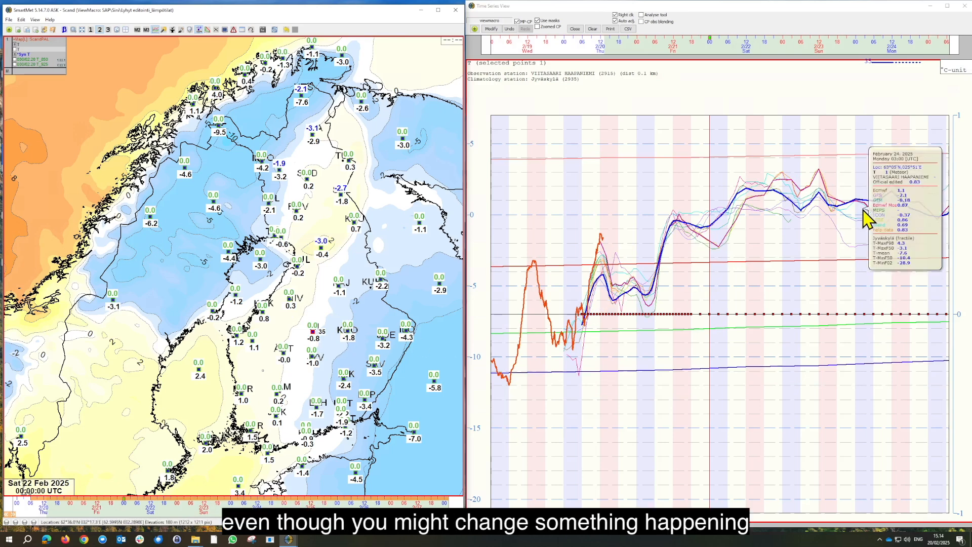
{"action": "left_click", "coordinate": [348, 334]}
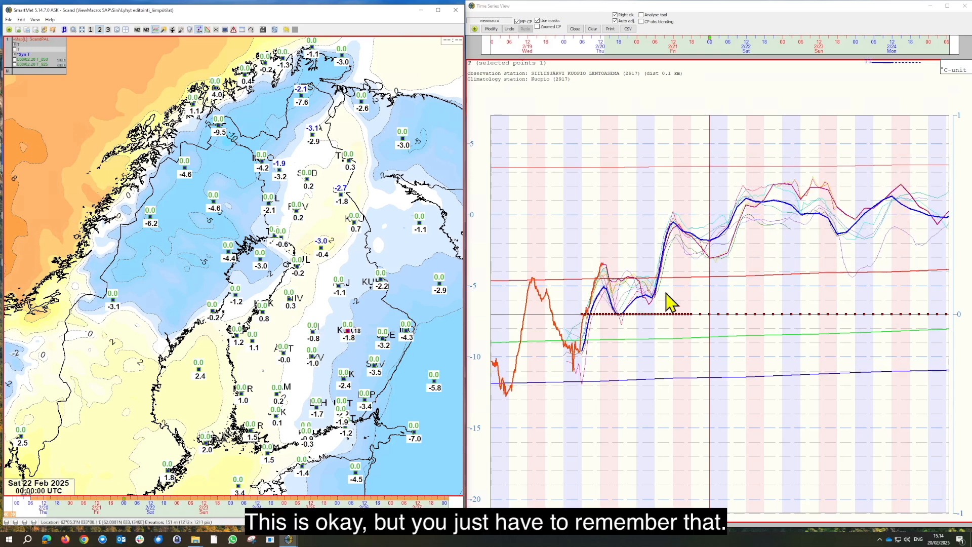
{"action": "left_click", "coordinate": [238, 342]}
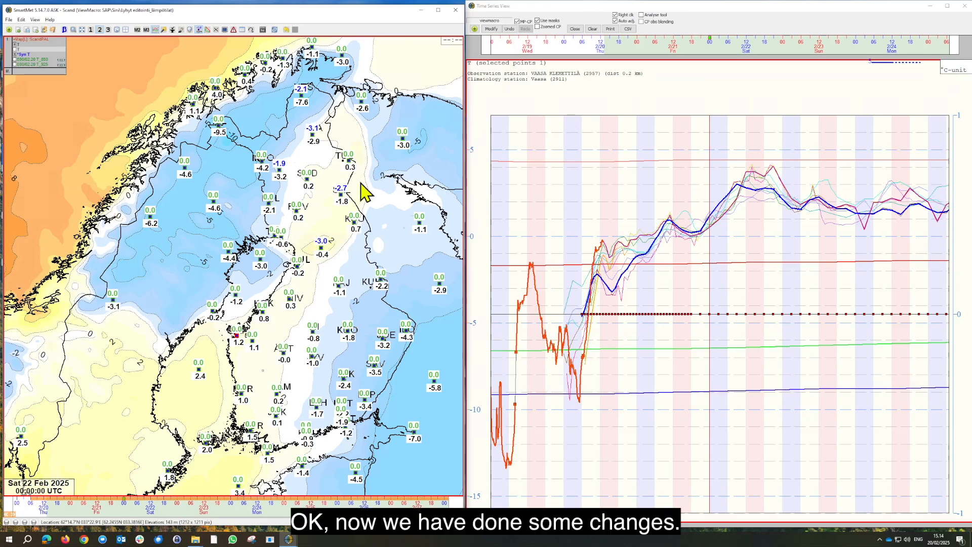
{"action": "left_click", "coordinate": [282, 237]}
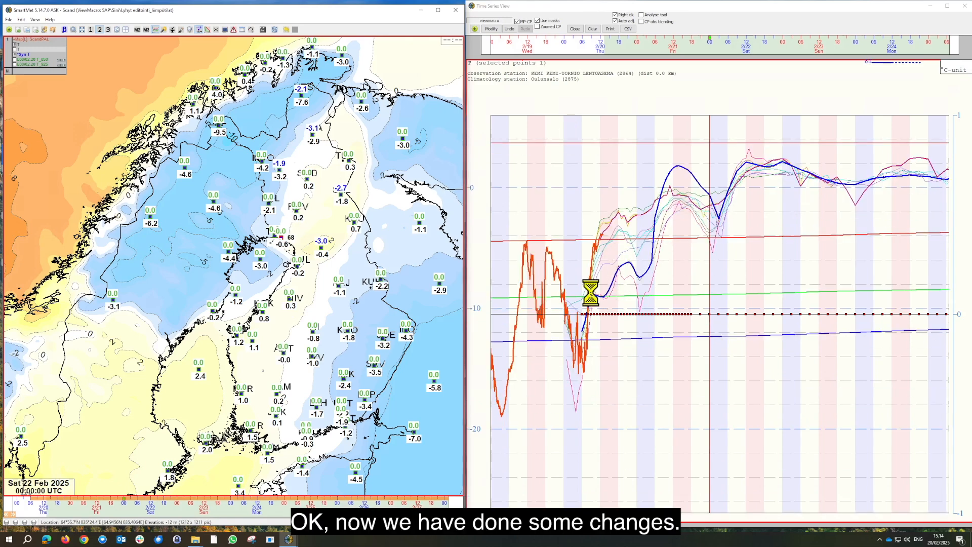
Draw a higher Thursday temperature curve at the Kemi-Tornio control point, select Kuusamo, and apply the control point modifications to the forecast
{"action": "left_click_drag", "start_coordinate": [591, 314], "coordinate": [661, 197]}
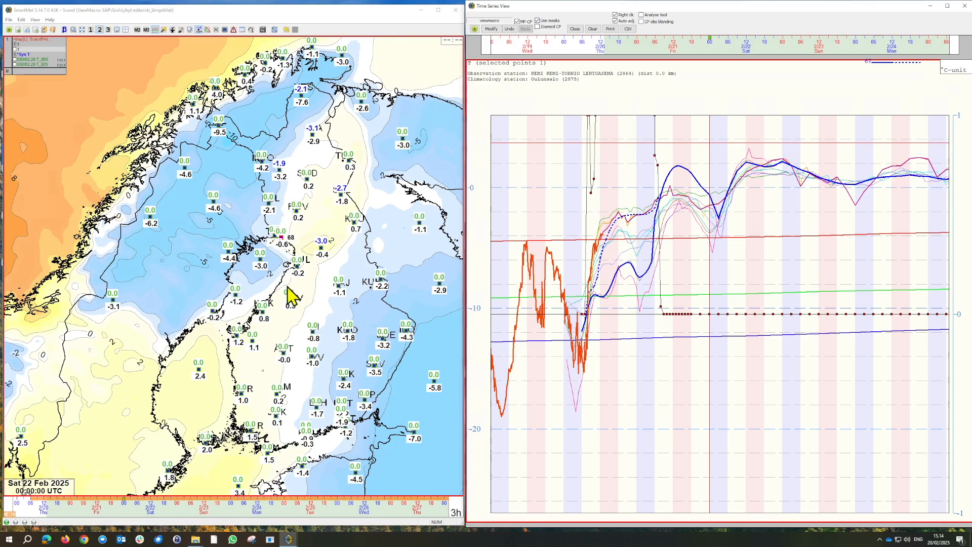
{"action": "left_click", "coordinate": [356, 219]}
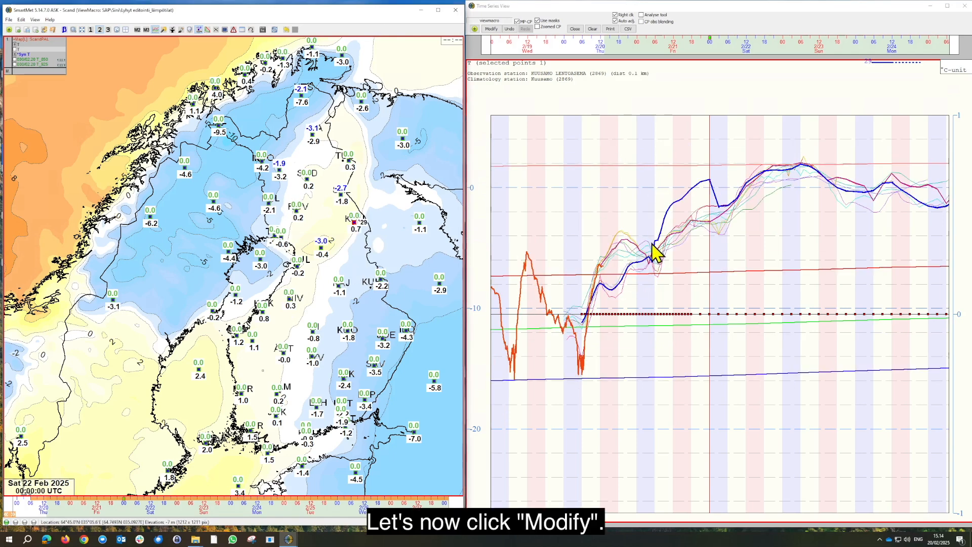
{"action": "left_click", "coordinate": [494, 29]}
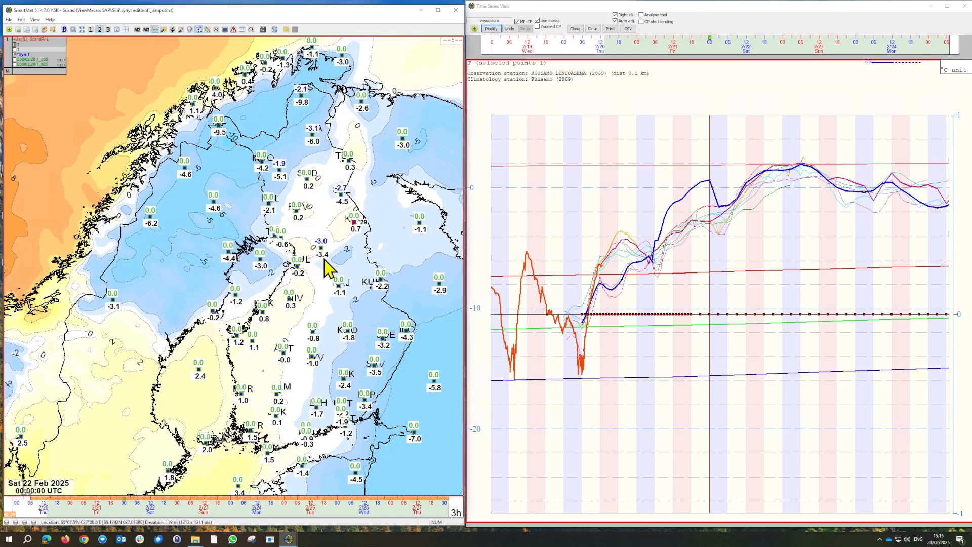
Select the Pudasjärvi control point and clear all the drawn control point corrections
{"action": "left_click", "coordinate": [322, 248]}
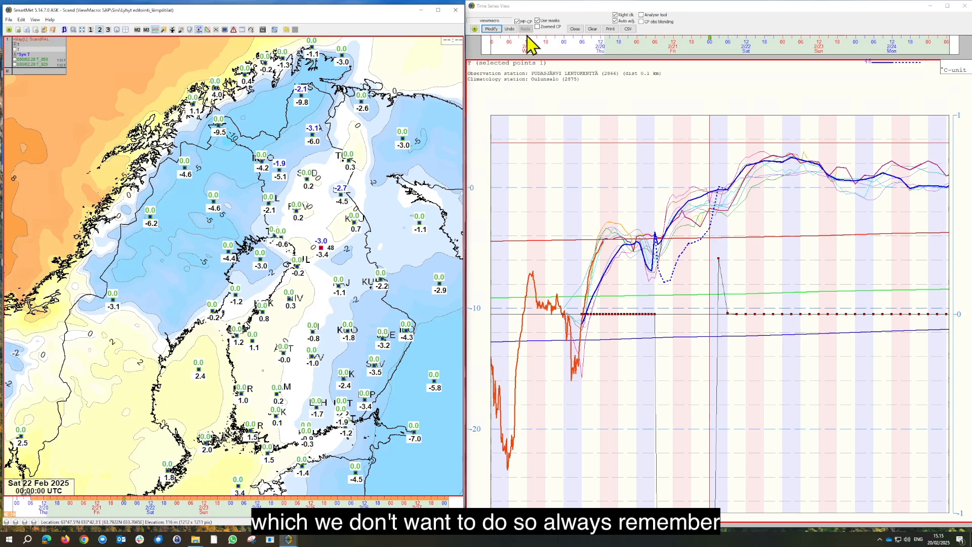
{"action": "left_click", "coordinate": [593, 30]}
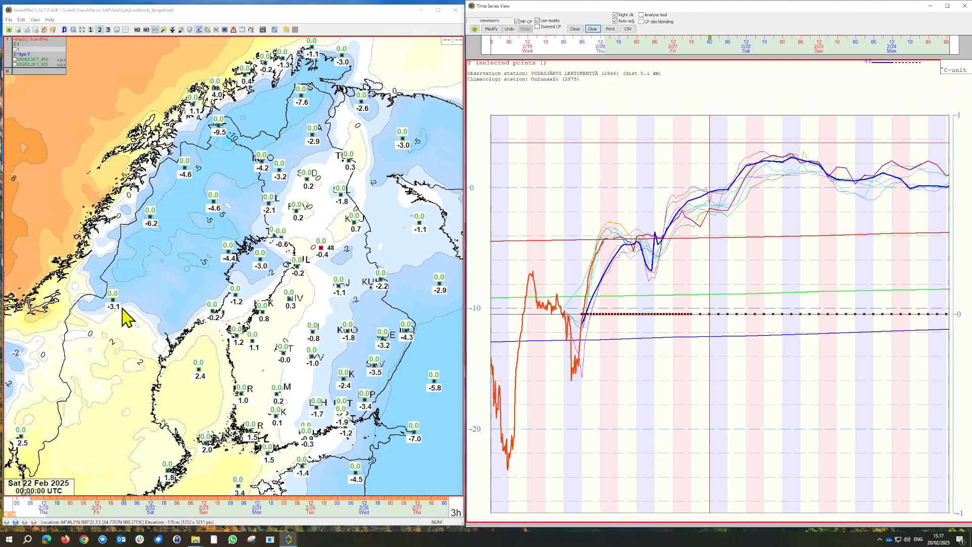
Blend SYNOP observations into the Pudasjärvi temperature forecast up to about 00 UTC on Friday 21 February, and turn observation blending off
{"action": "left_click", "coordinate": [642, 22]}
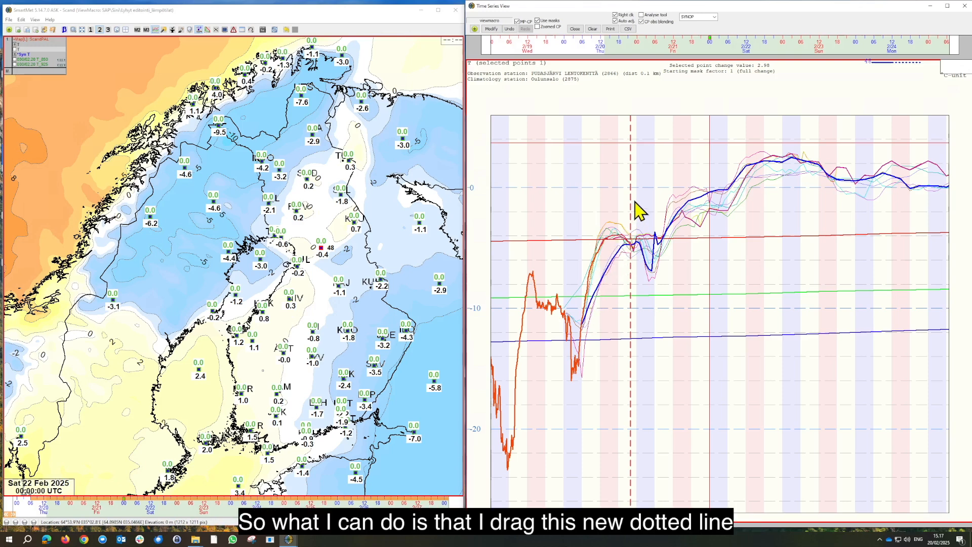
{"action": "mouse_move", "coordinate": [631, 203]}
{"action": "left_mouse_down"}
{"action": "mouse_move", "coordinate": [605, 202]}
{"action": "mouse_move", "coordinate": [631, 190]}
{"action": "mouse_move", "coordinate": [637, 206]}
{"action": "left_mouse_up"}
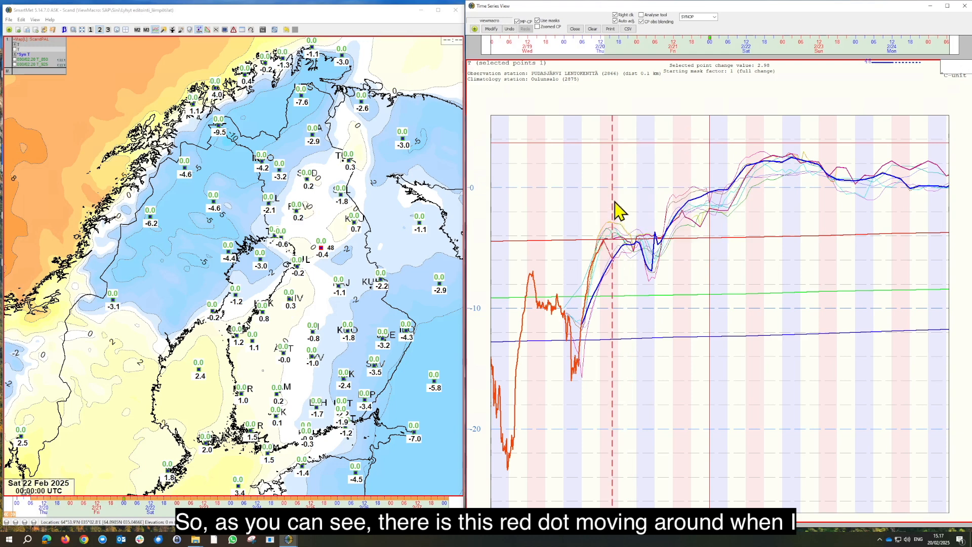
{"action": "mouse_move", "coordinate": [615, 199]}
{"action": "left_mouse_down"}
{"action": "mouse_move", "coordinate": [640, 193]}
{"action": "mouse_move", "coordinate": [616, 239]}
{"action": "left_mouse_up"}
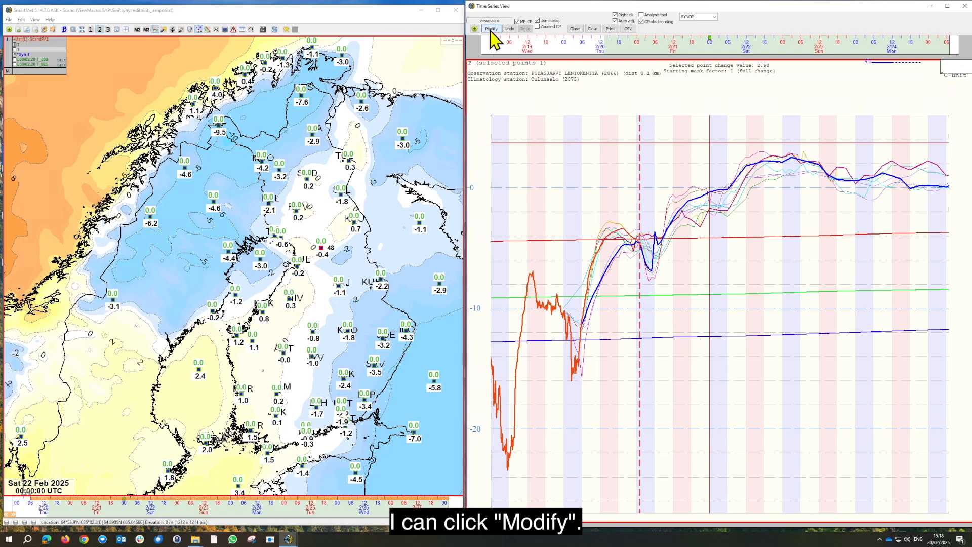
{"action": "left_click", "coordinate": [492, 29]}
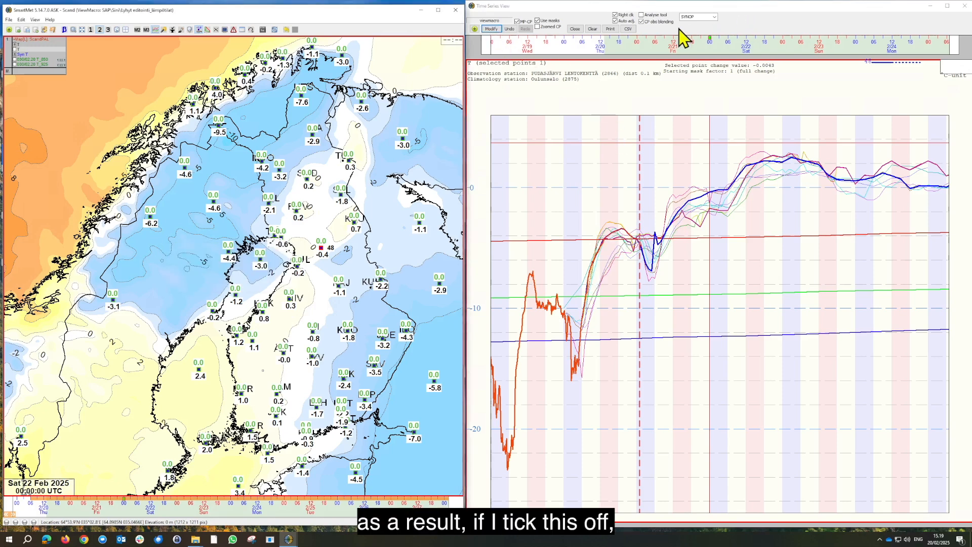
{"action": "left_click", "coordinate": [641, 22]}
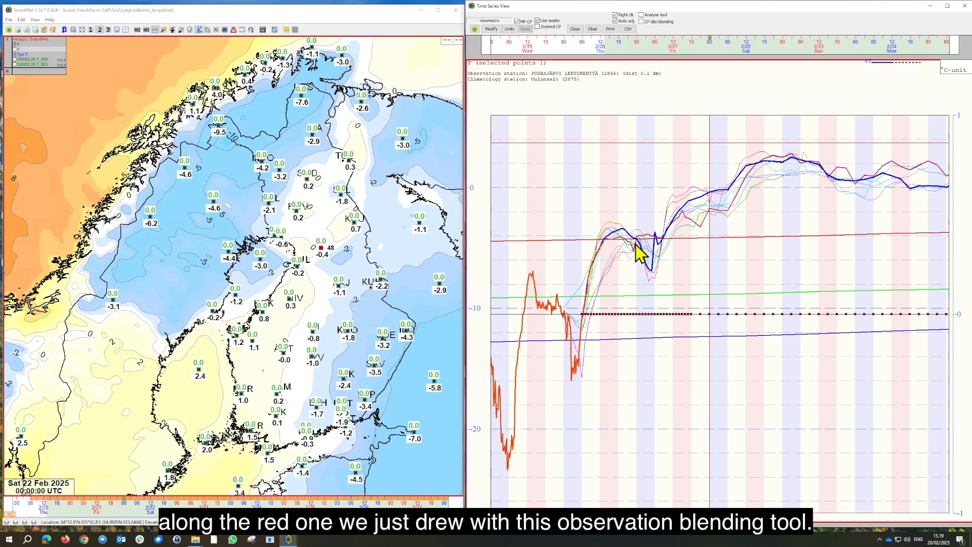
Toggle the MP CP option for the control point calculations
{"action": "mouse_move", "coordinate": [640, 252]}
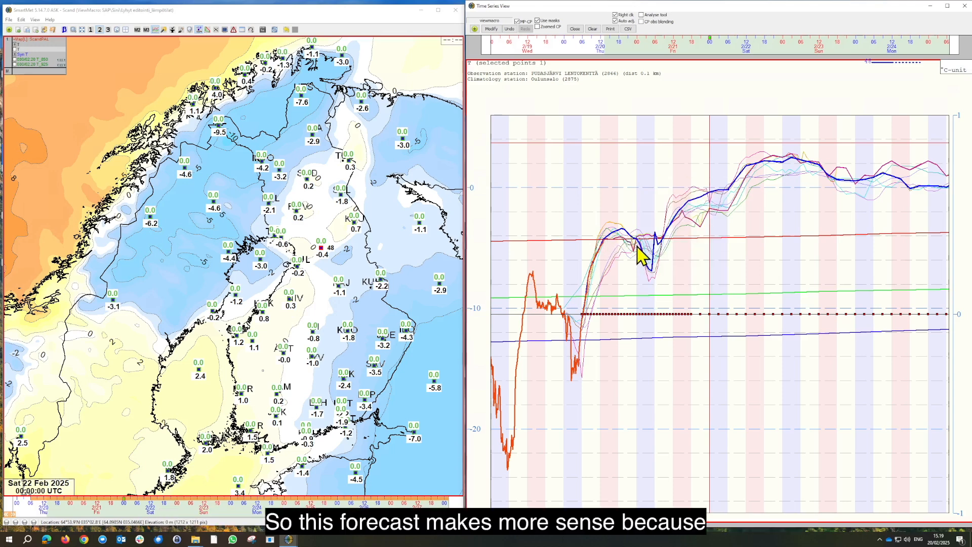
{"action": "mouse_move", "coordinate": [605, 243]}
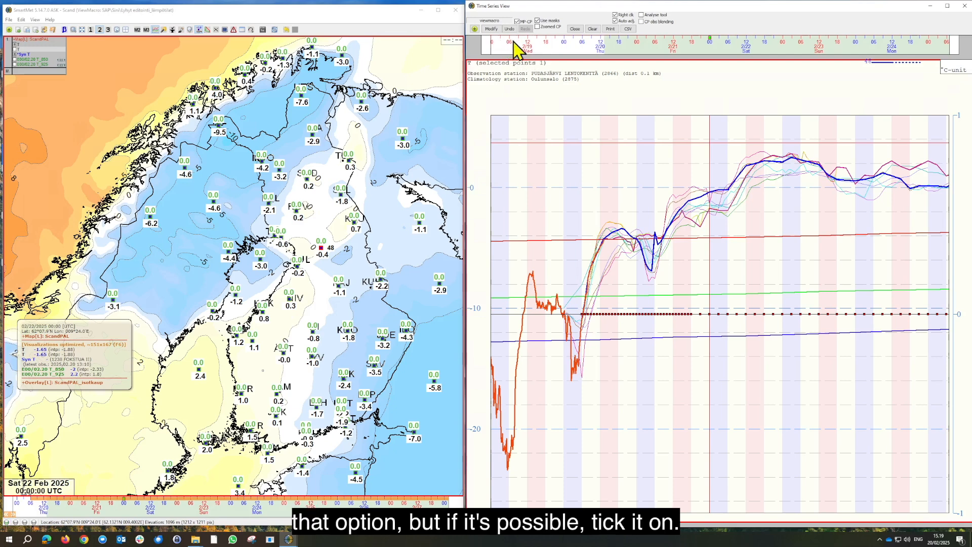
{"action": "left_click", "coordinate": [518, 22]}
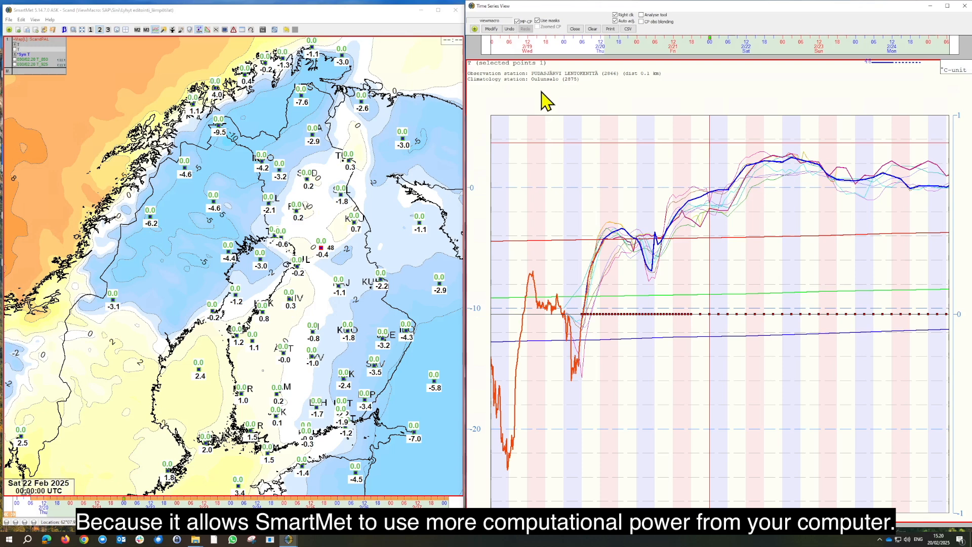
{"action": "mouse_move", "coordinate": [542, 93]}
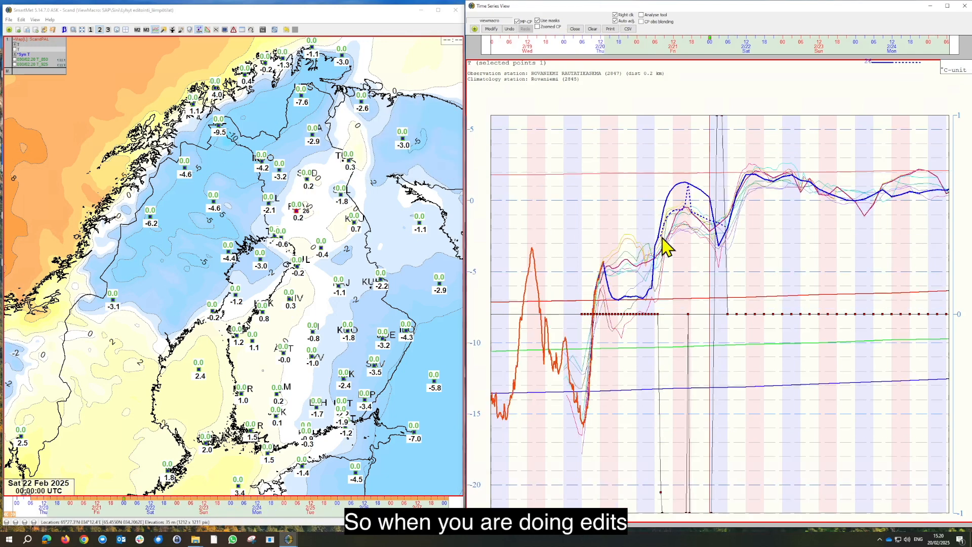
Draw a lower Friday temperature curve at the Rovaniemi control point, about -2.0 °C, and clear the control point corrections
{"action": "mouse_move", "coordinate": [663, 236]}
{"action": "left_mouse_down"}
{"action": "mouse_move", "coordinate": [689, 204]}
{"action": "mouse_move", "coordinate": [722, 238]}
{"action": "mouse_move", "coordinate": [731, 230]}
{"action": "left_mouse_up"}
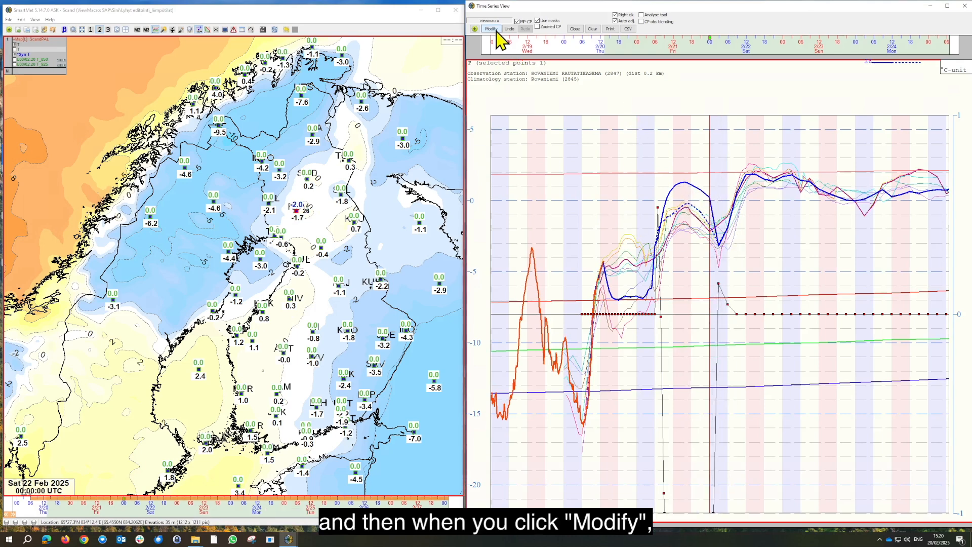
{"action": "left_click", "coordinate": [593, 29]}
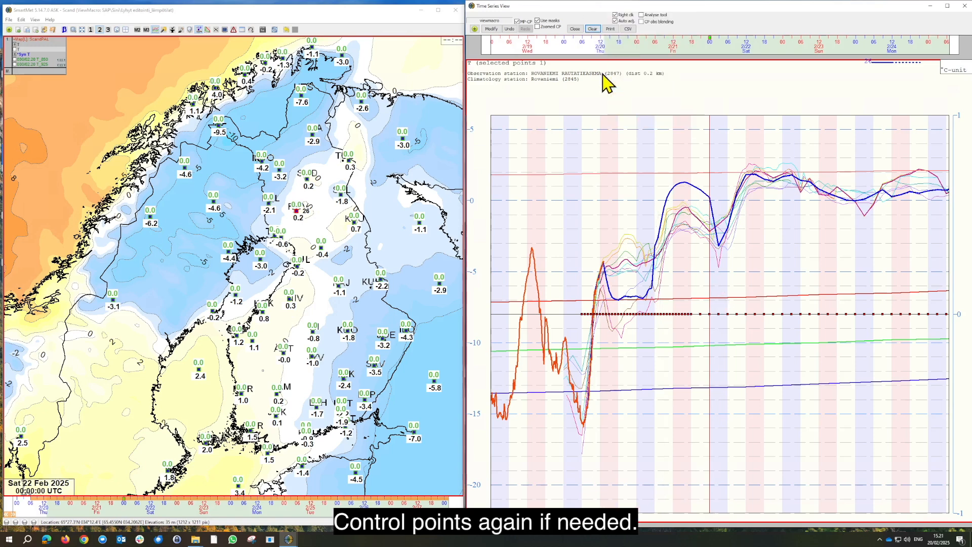